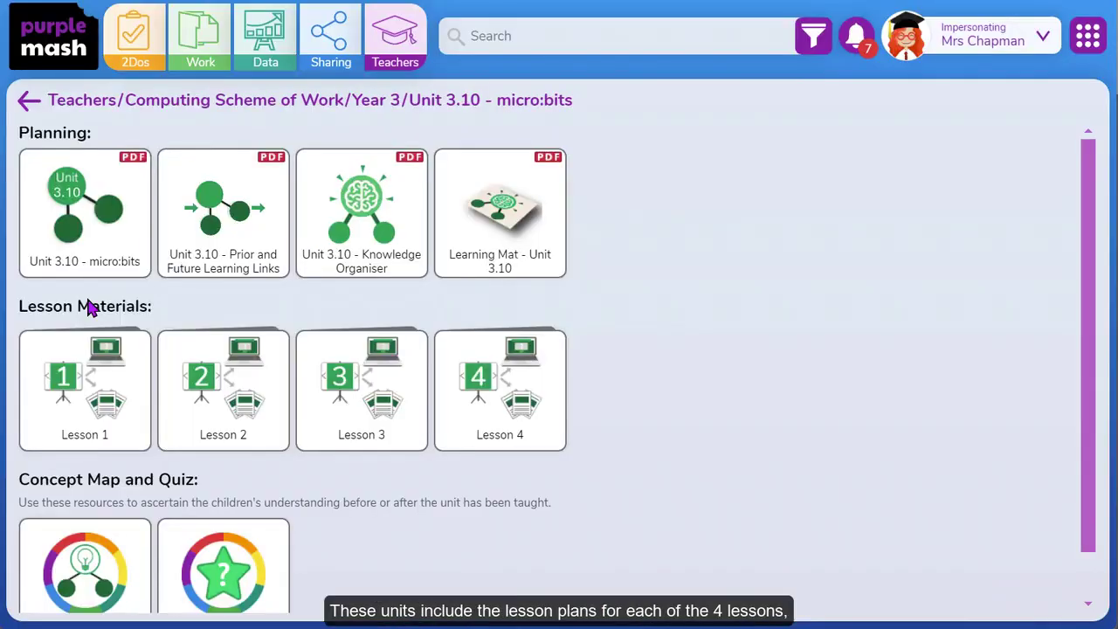
# Step: Open the Unit 3.10 Prior and Future Learning Links PDF and scroll to the Unit 3.x row
pyautogui.moveTo(97, 230)
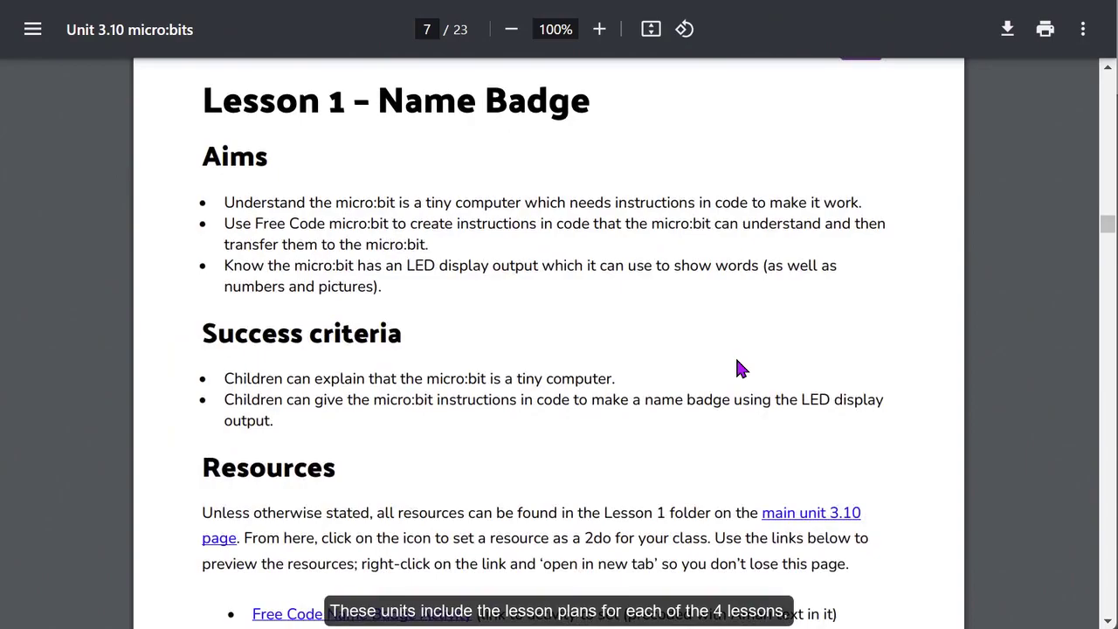
pyautogui.scroll(-9, 737, 366)
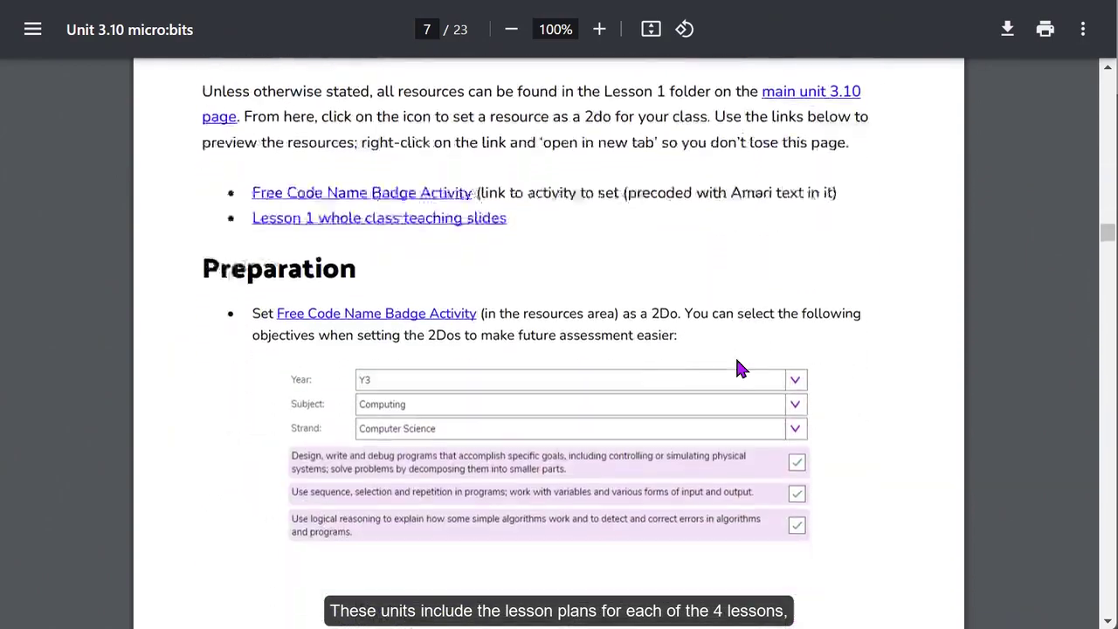
pyautogui.scroll(-4, 736, 367)
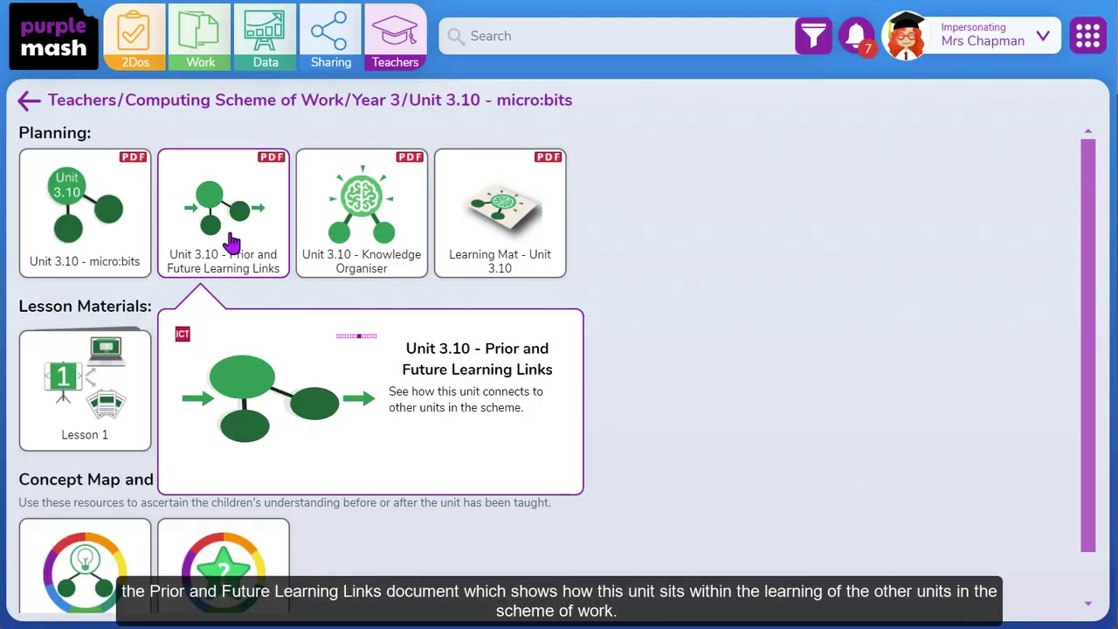
pyautogui.click(231, 243)
pyautogui.scroll(-3, 232, 243)
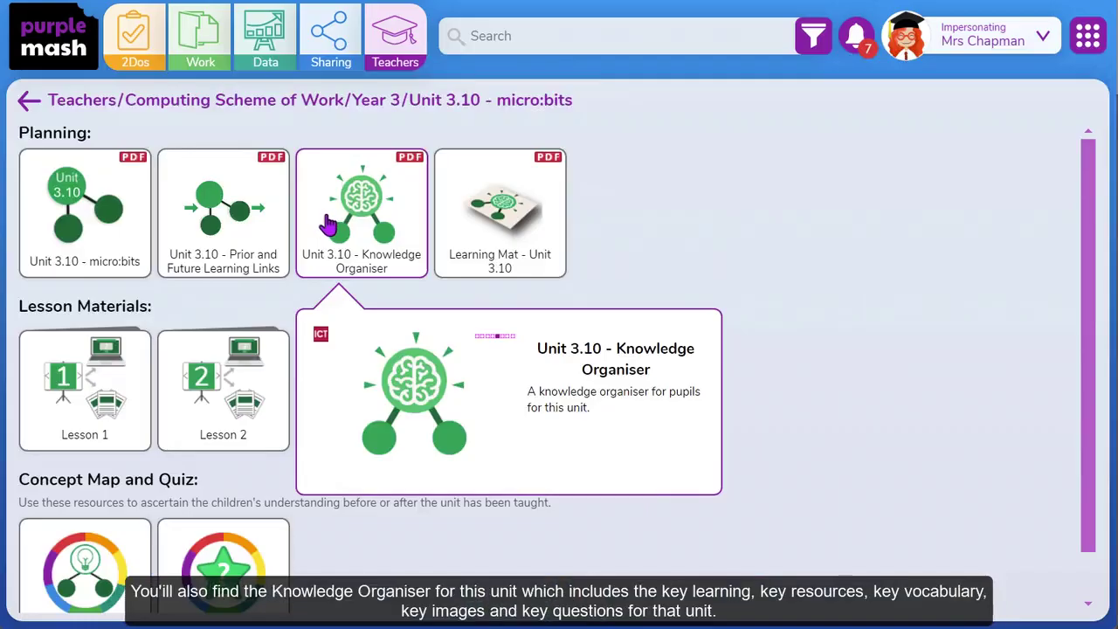
# Step: Read both pages of the Unit 3.10 Knowledge Organiser PDF down to its Key Questions
pyautogui.click(332, 219)
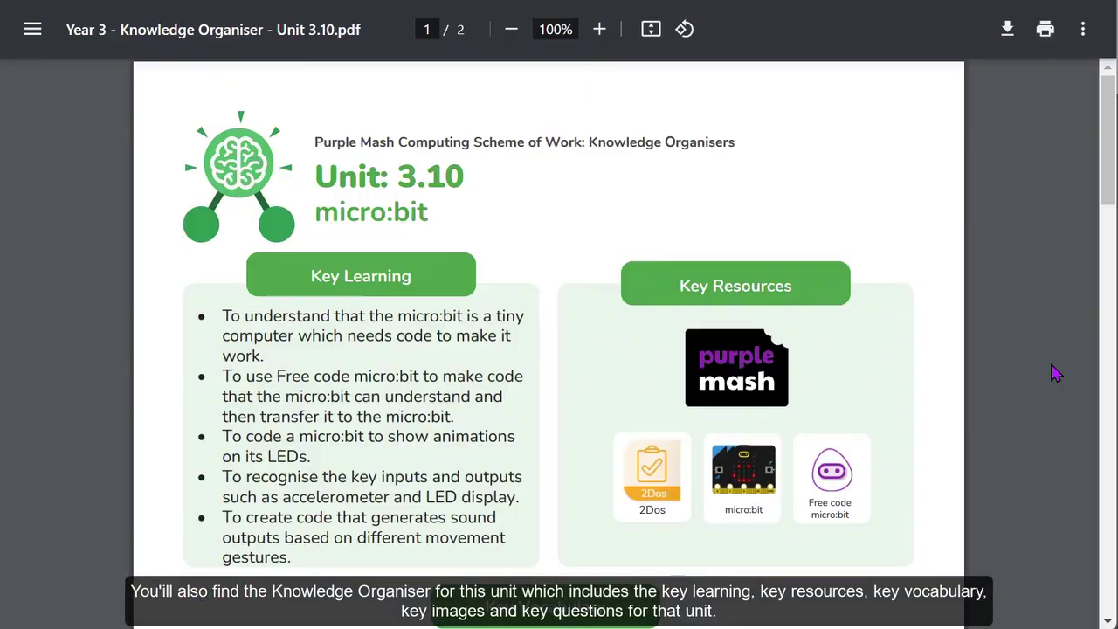
pyautogui.scroll(-2, 1052, 373)
pyautogui.scroll(-4, 1053, 373)
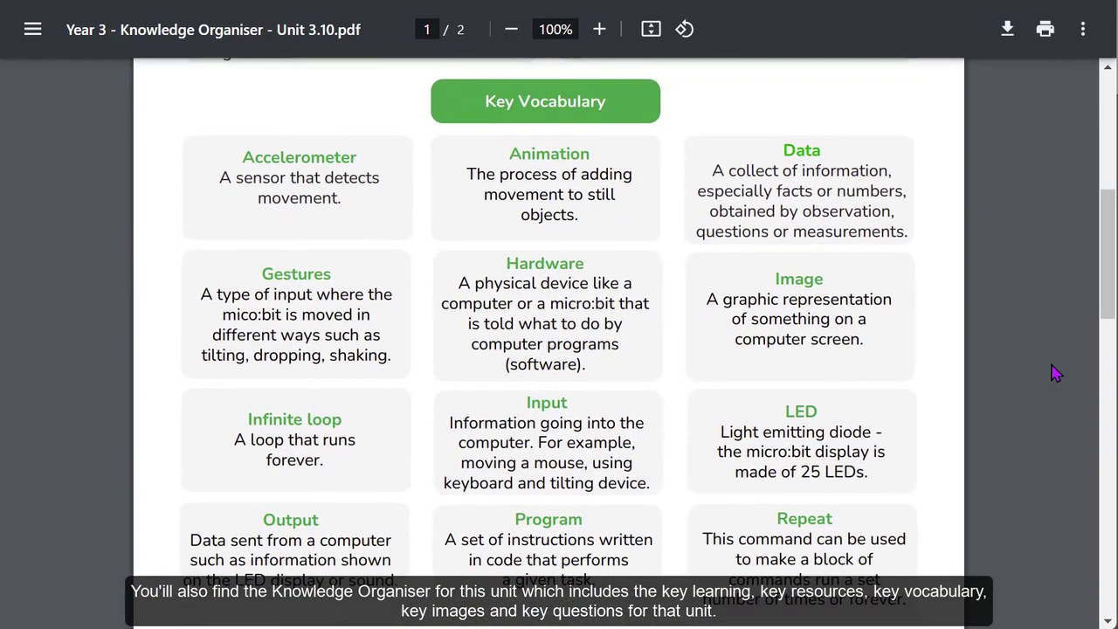
pyautogui.scroll(-5, 1052, 373)
pyautogui.scroll(-3, 1053, 373)
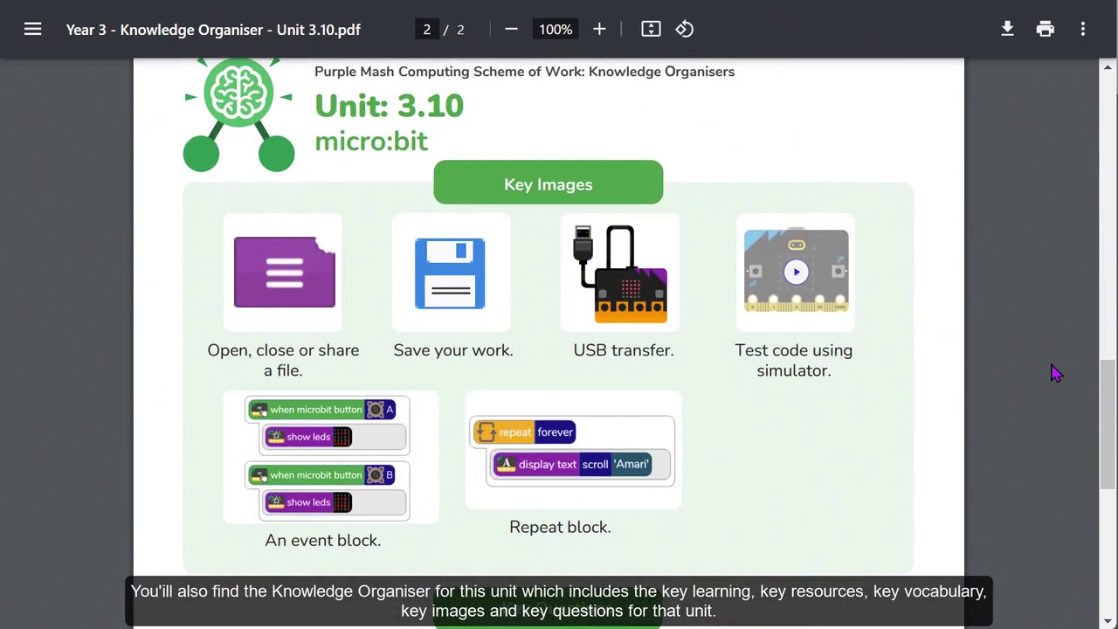
pyautogui.scroll(-6, 1052, 373)
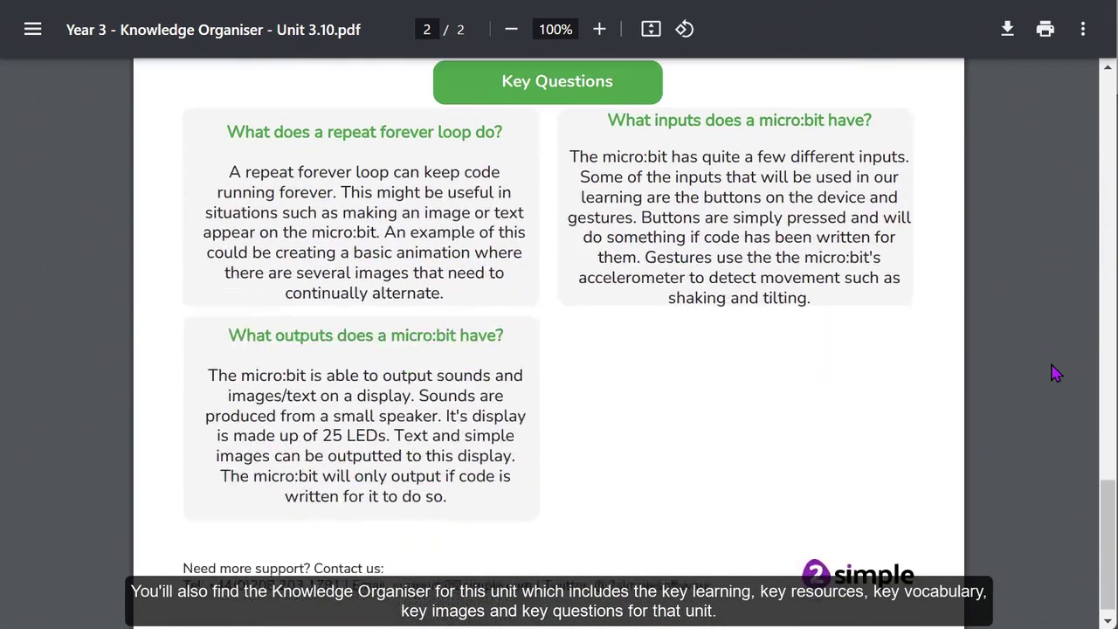
pyautogui.scroll(1, 1053, 373)
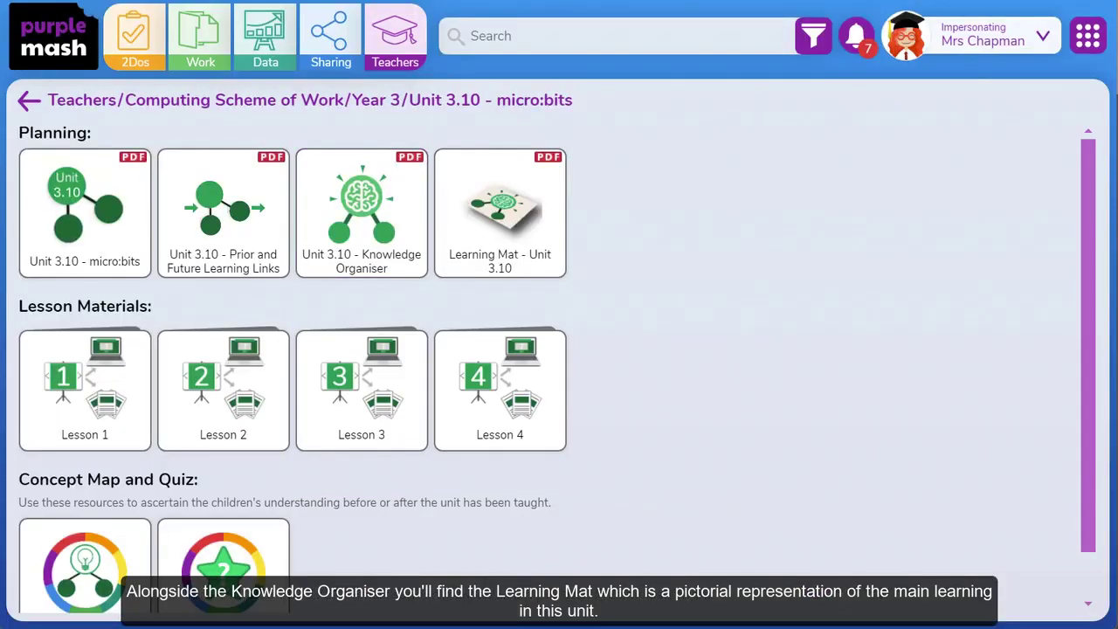
pyautogui.click(476, 250)
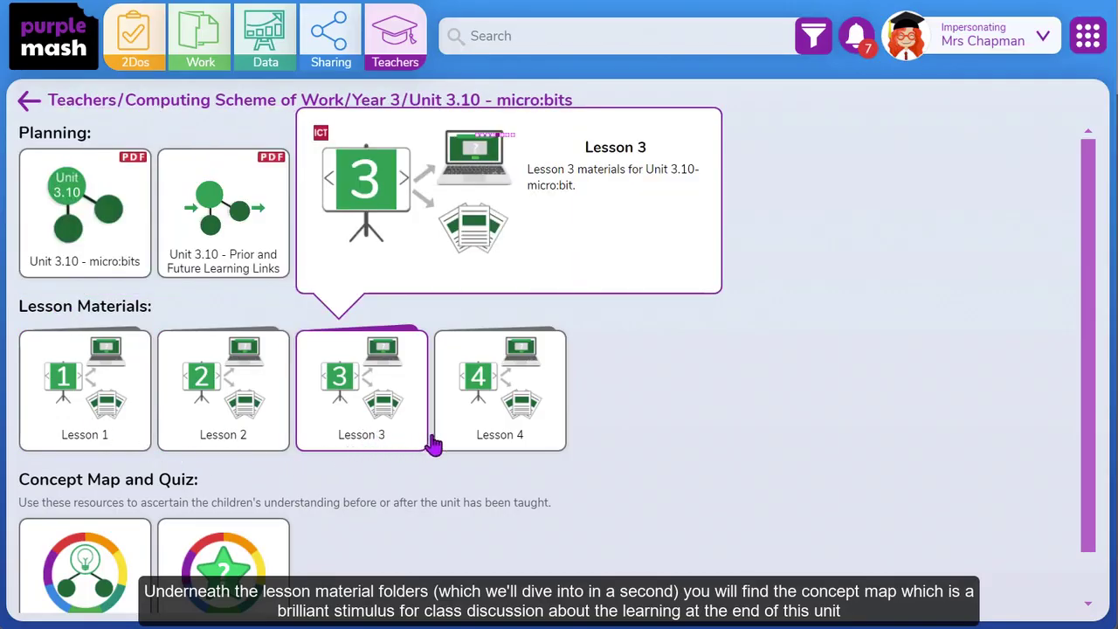
pyautogui.scroll(-2, 506, 444)
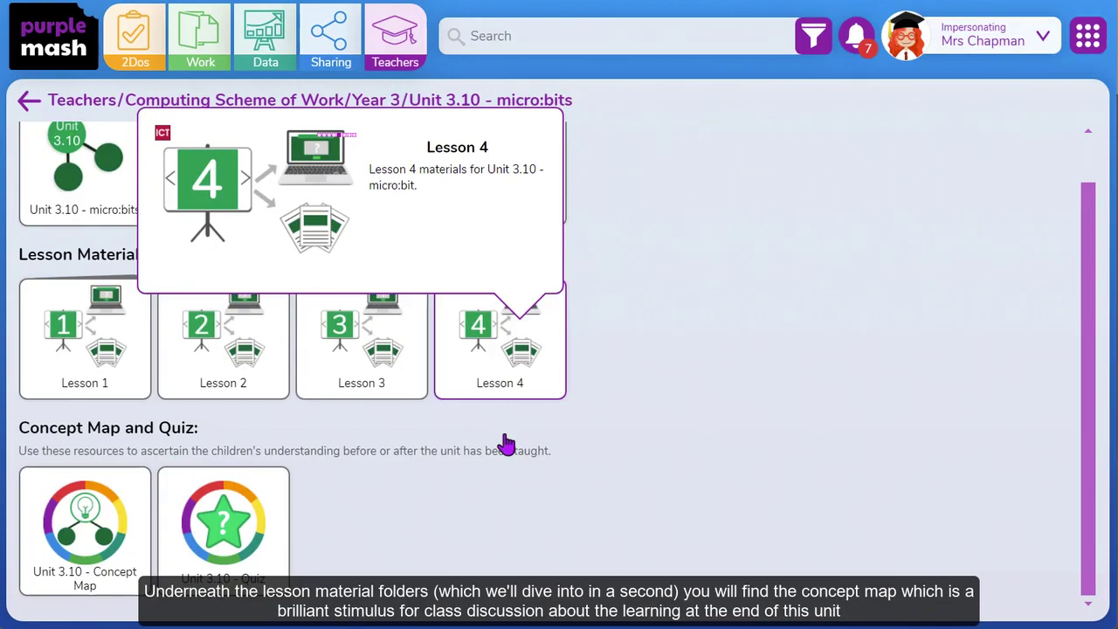
pyautogui.click(96, 558)
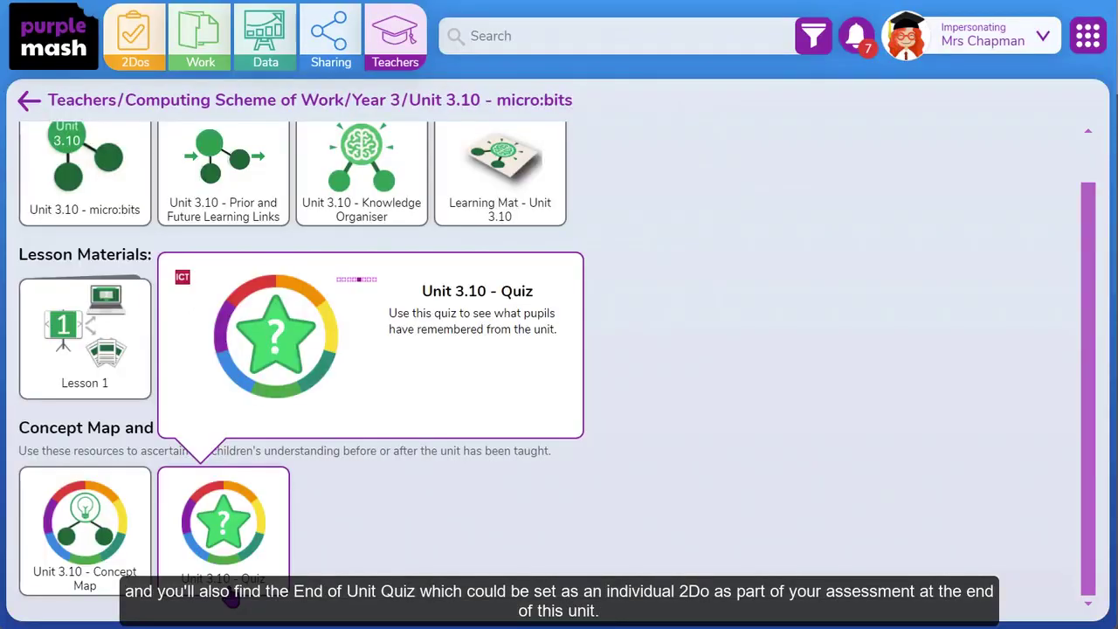
pyautogui.click(231, 594)
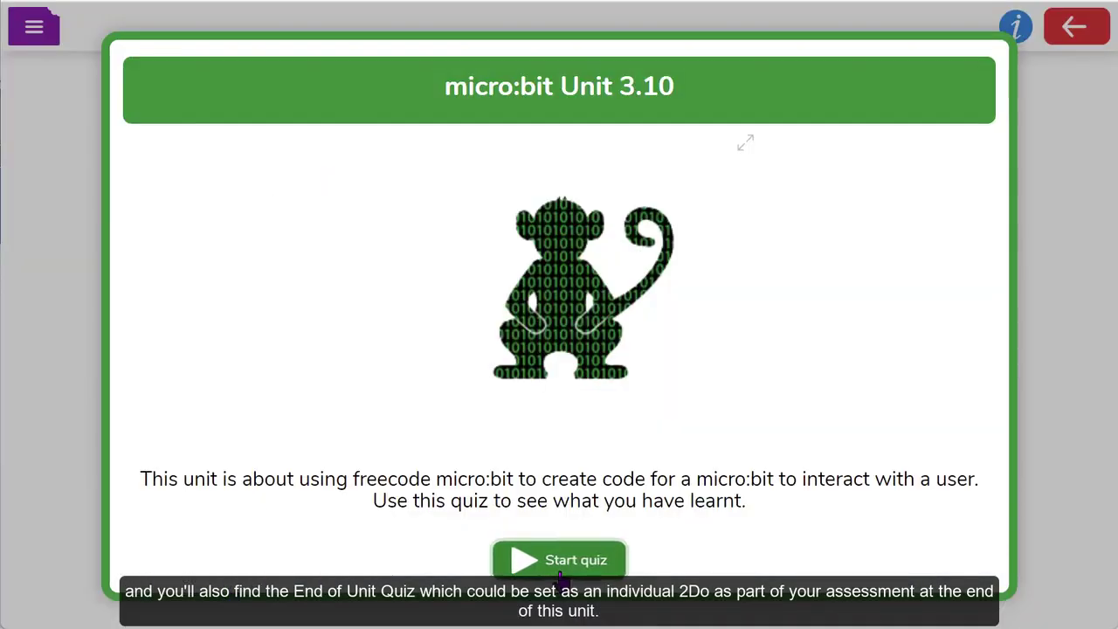
pyautogui.click(559, 564)
pyautogui.click(483, 395)
pyautogui.click(629, 608)
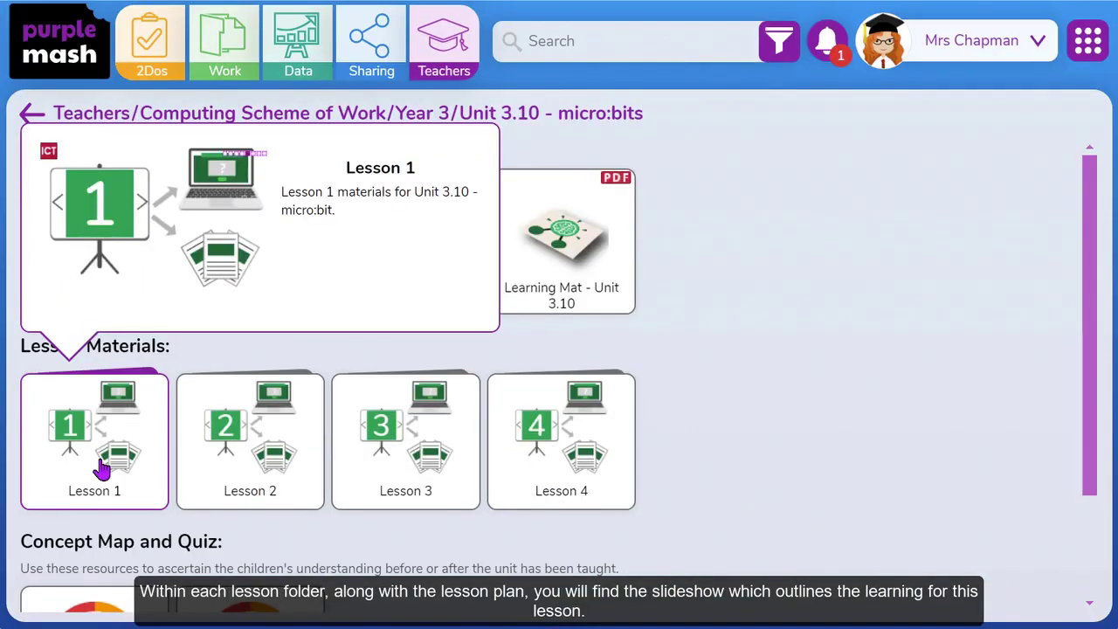
# Step: Open the Lesson 1 slideshow and advance past Aims and Success Criteria to 'What is a micro:bit?'
pyautogui.click(103, 469)
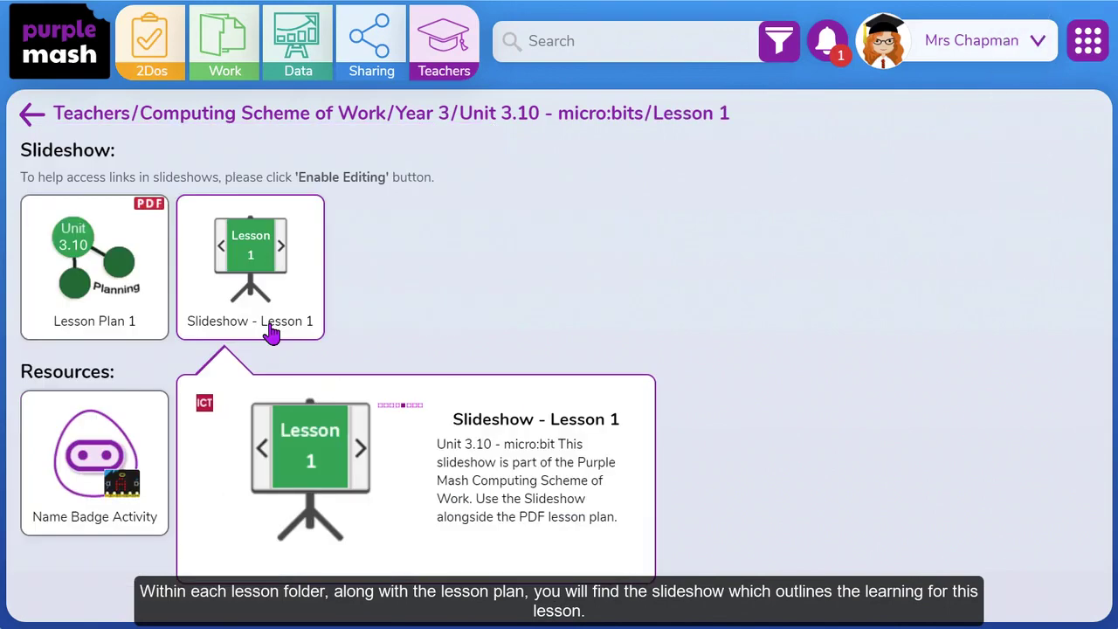
pyautogui.click(270, 332)
pyautogui.click(1054, 456)
pyautogui.click(1053, 455)
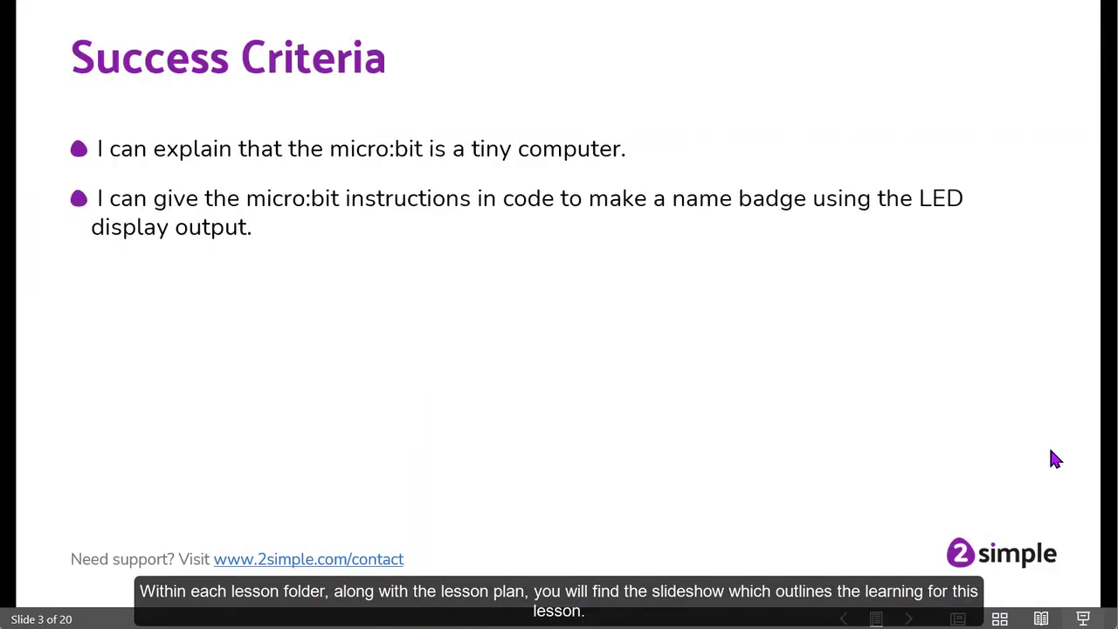
pyautogui.click(1053, 455)
pyautogui.click(1053, 455)
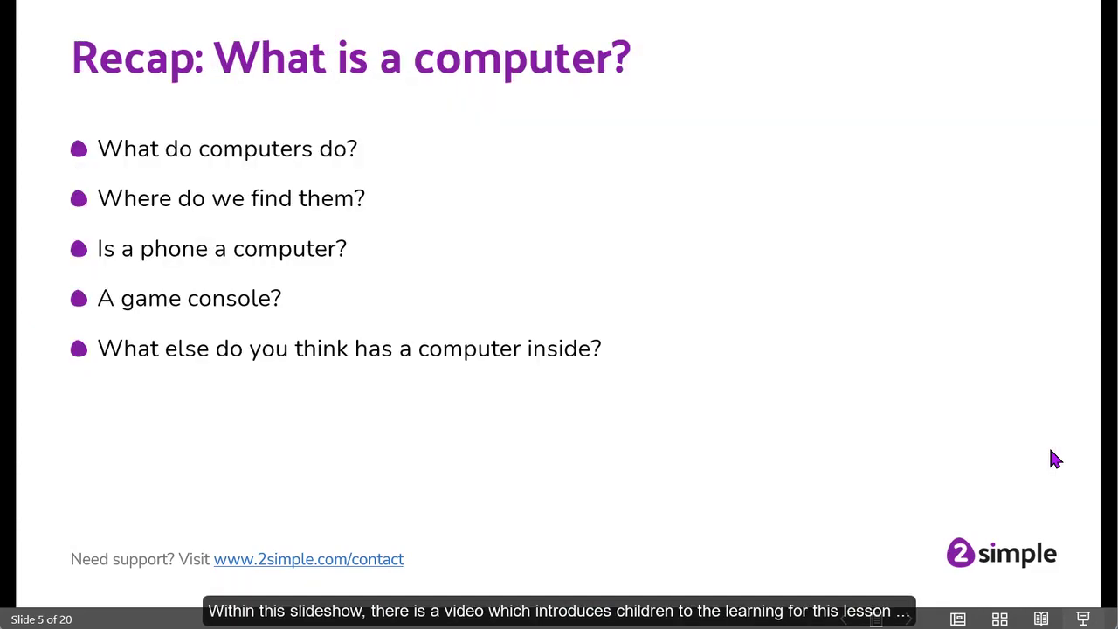
pyautogui.click(1055, 459)
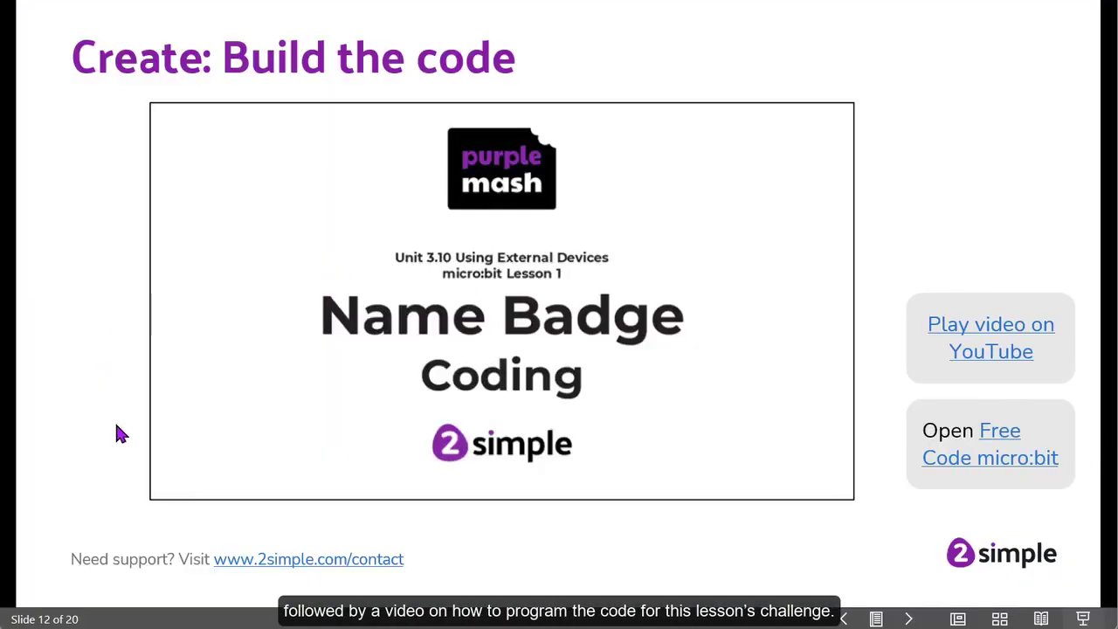
# Step: Play the embedded Name Badge Coding video, then watch it on YouTube
pyautogui.click(184, 488)
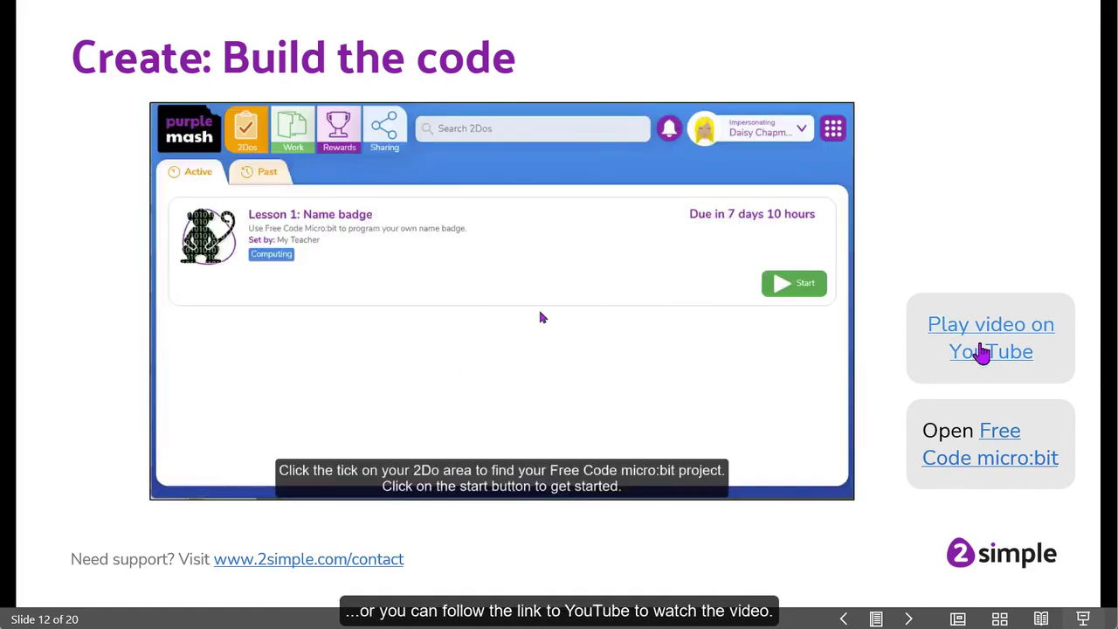
pyautogui.click(982, 351)
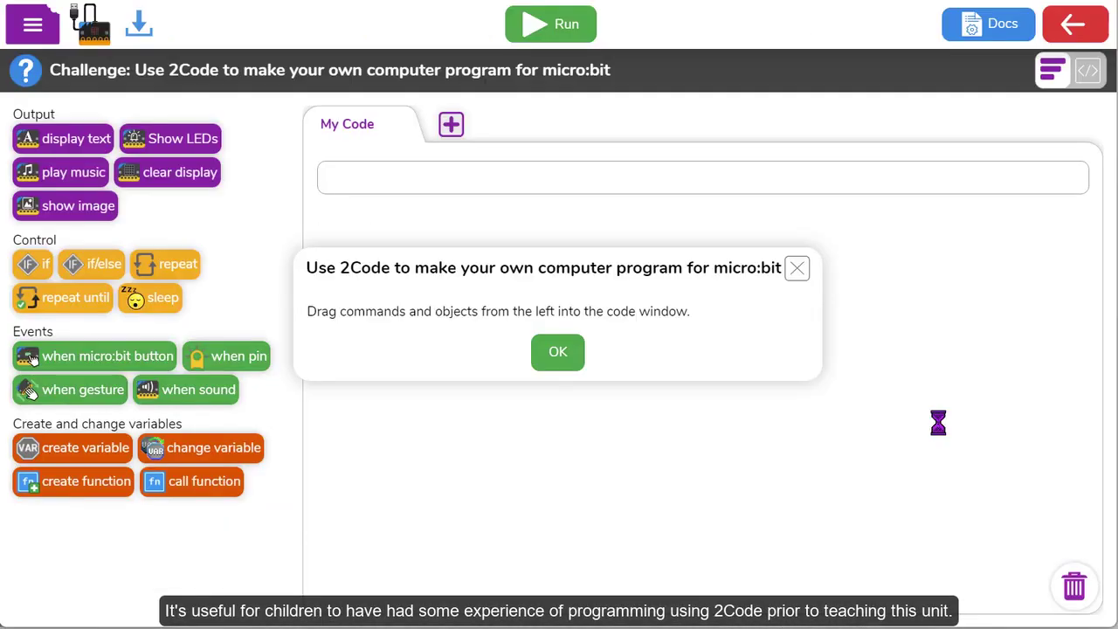
# Step: Add a 'when micro:bit button A' event with a Show LEDs block beneath it
pyautogui.click(561, 360)
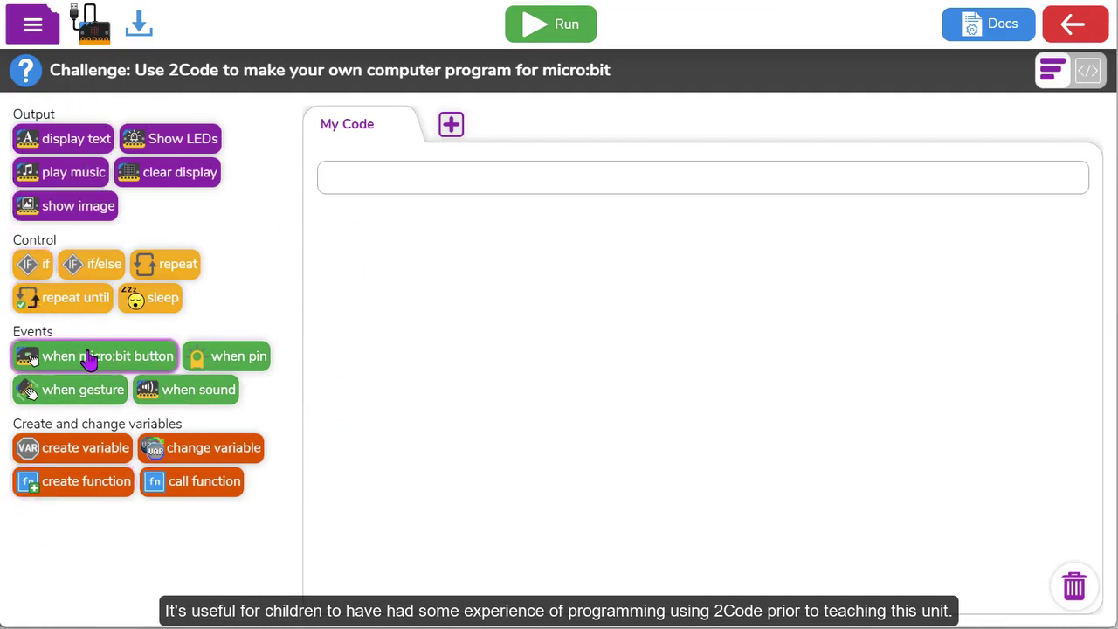
pyautogui.moveTo(90, 360); pyautogui.dragTo(407, 189)
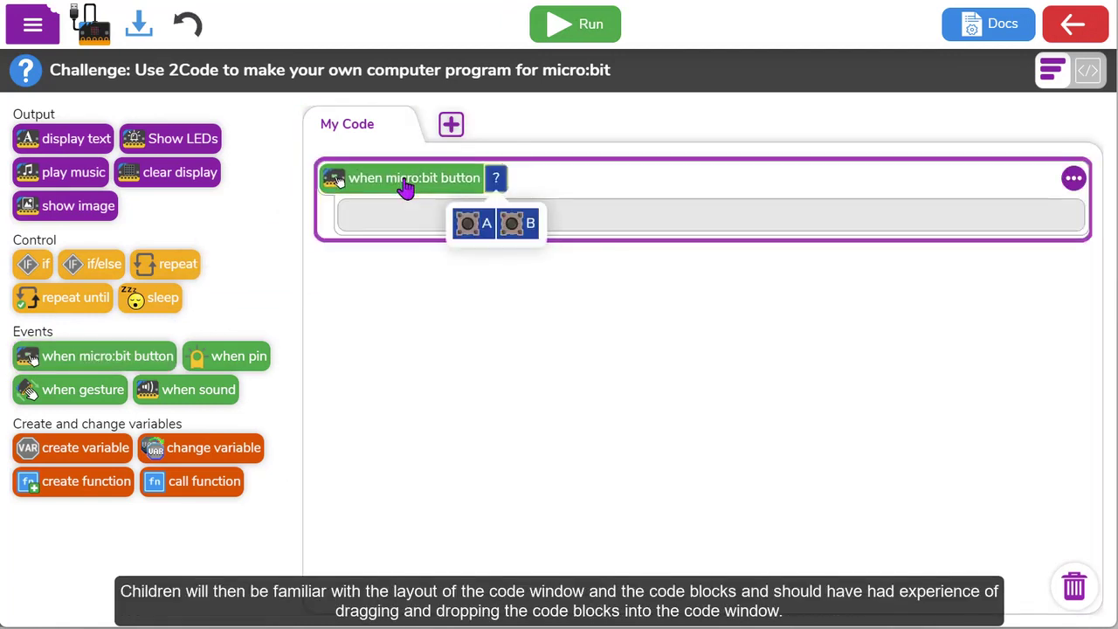
pyautogui.click(484, 225)
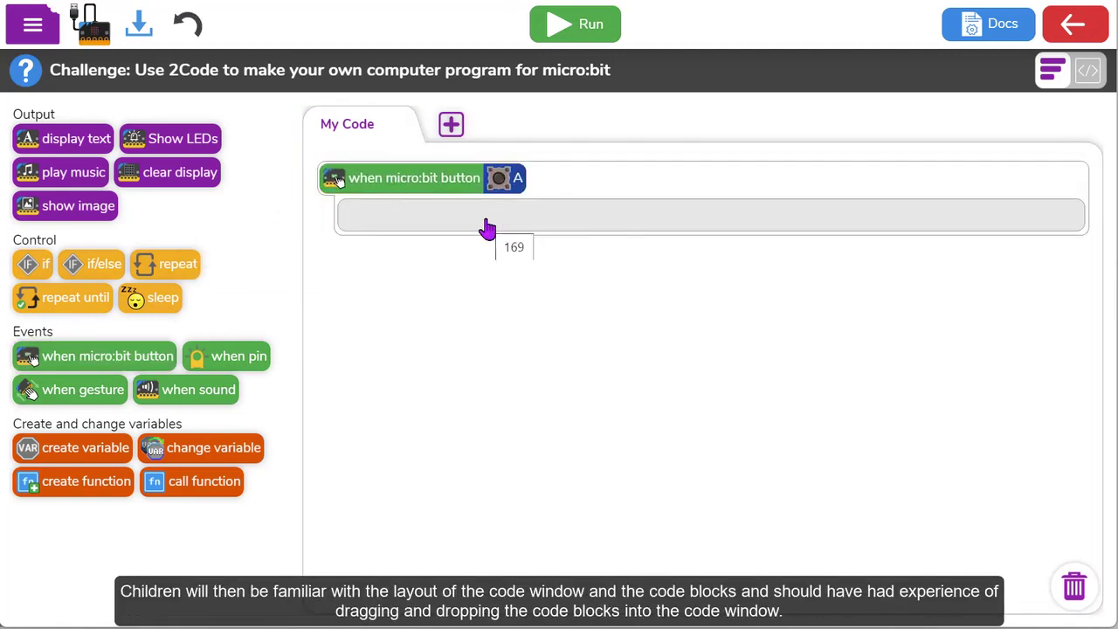
pyautogui.moveTo(201, 150); pyautogui.dragTo(471, 241)
# Step: Draw a heart shape on the Show LEDs grid
pyautogui.click(471, 241)
pyautogui.click(515, 223)
pyautogui.click(558, 279)
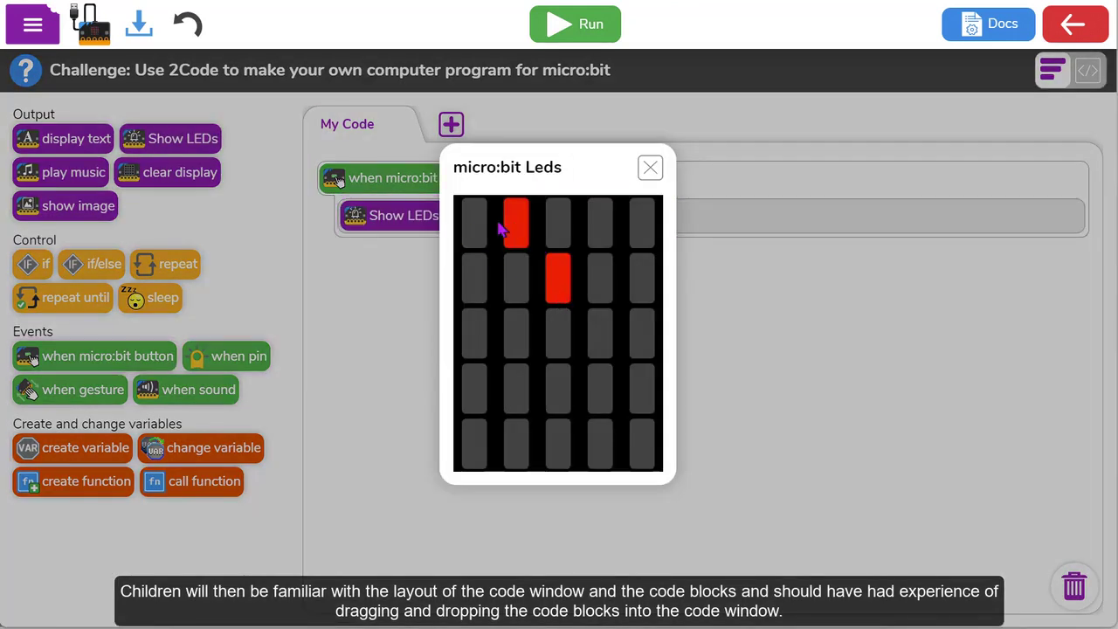
pyautogui.click(474, 223)
pyautogui.click(516, 388)
pyautogui.click(557, 444)
pyautogui.click(599, 444)
pyautogui.click(641, 222)
pyautogui.click(599, 223)
pyautogui.click(599, 280)
pyautogui.click(599, 332)
pyautogui.click(557, 388)
pyautogui.click(557, 332)
pyautogui.click(515, 280)
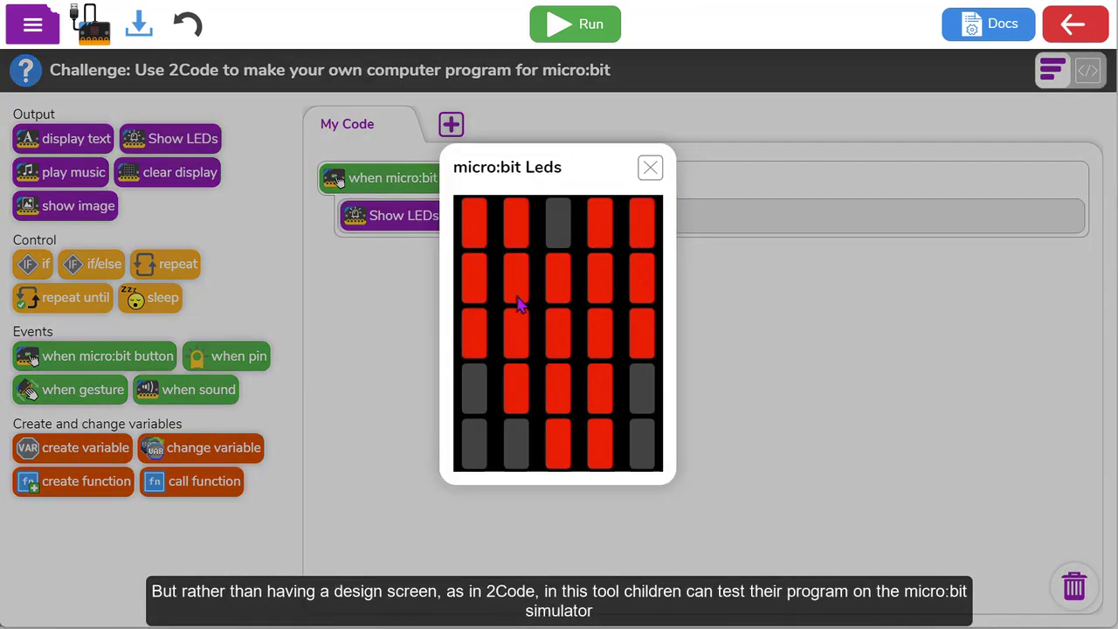
pyautogui.click(601, 443)
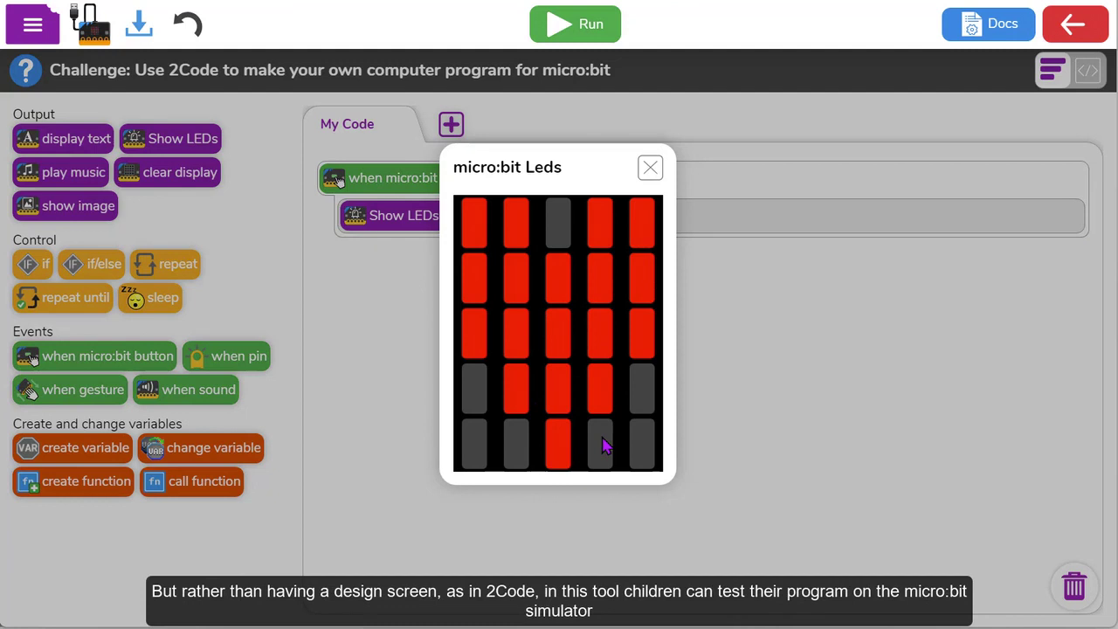
pyautogui.click(777, 418)
# Step: Run the program in the simulator, press button A to show the heart, then stop
pyautogui.click(576, 30)
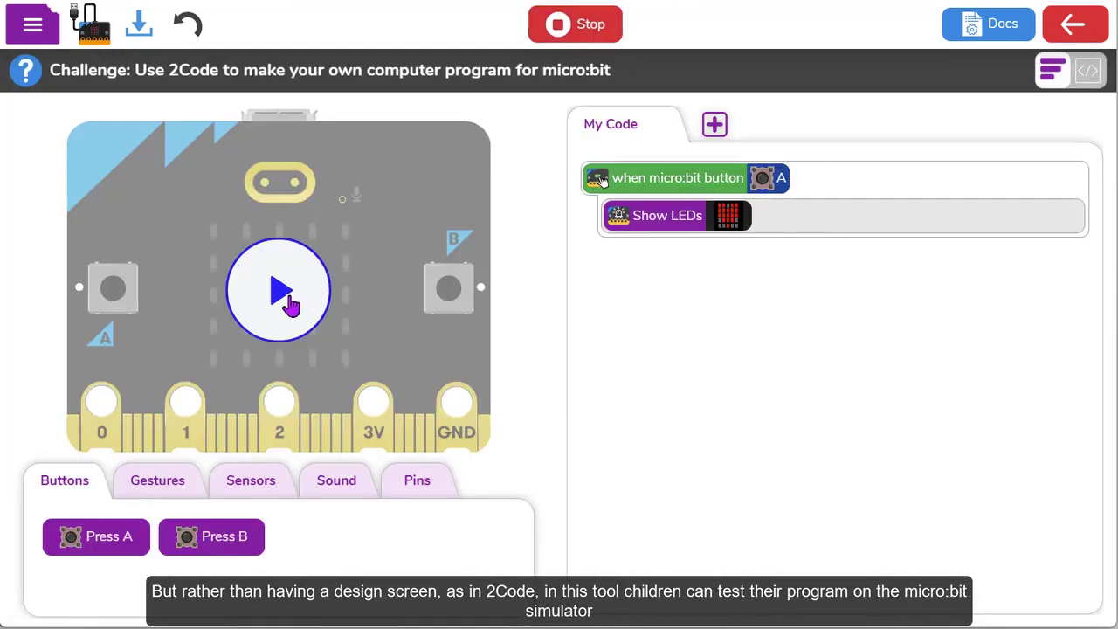
pyautogui.click(282, 292)
pyautogui.click(116, 292)
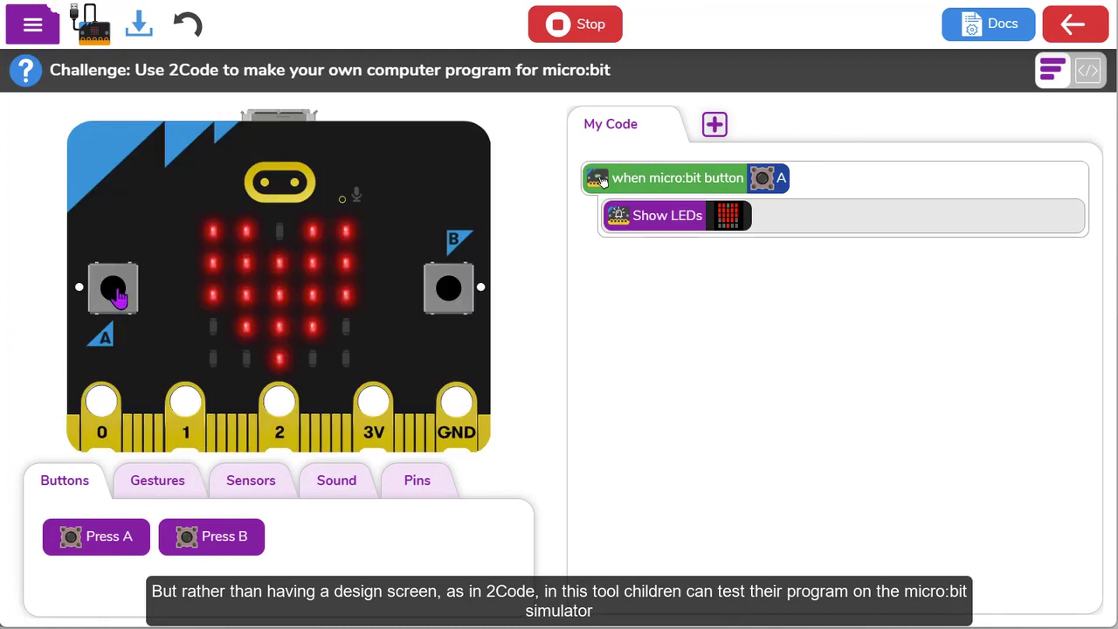
pyautogui.click(578, 26)
# Step: Place a sleep block under the Show LEDs heart picture
pyautogui.moveTo(155, 298); pyautogui.dragTo(410, 256)
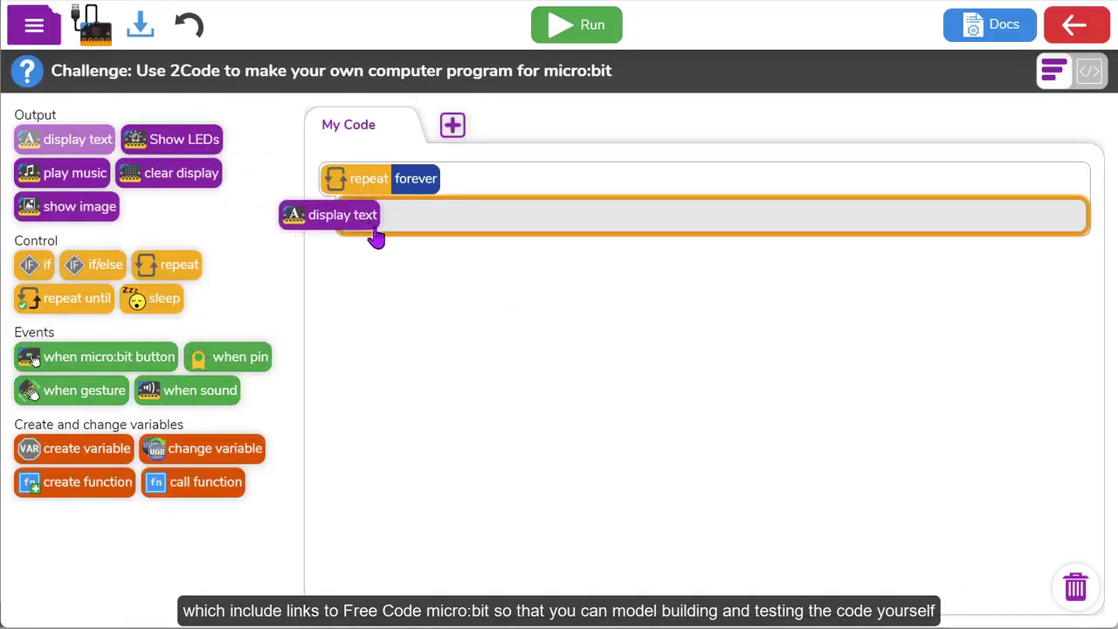
# Step: Add a scrolling display-text block inside repeat forever, then assign the activity as a 2Do to Year3
pyautogui.moveTo(297, 216); pyautogui.dragTo(358, 218)
pyautogui.click(437, 262)
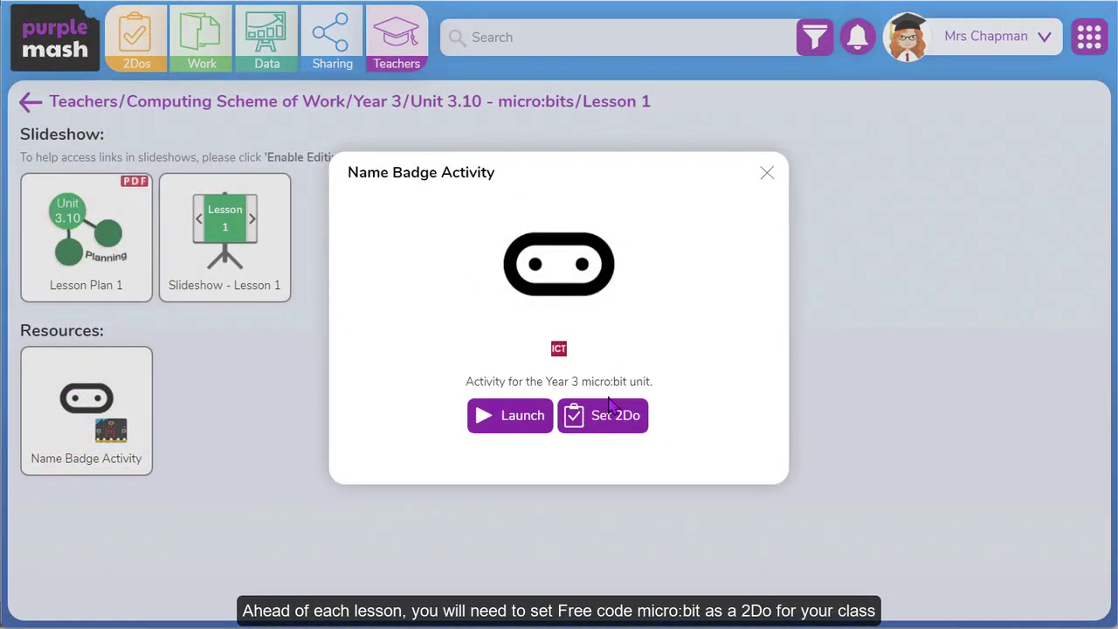
pyautogui.click(607, 416)
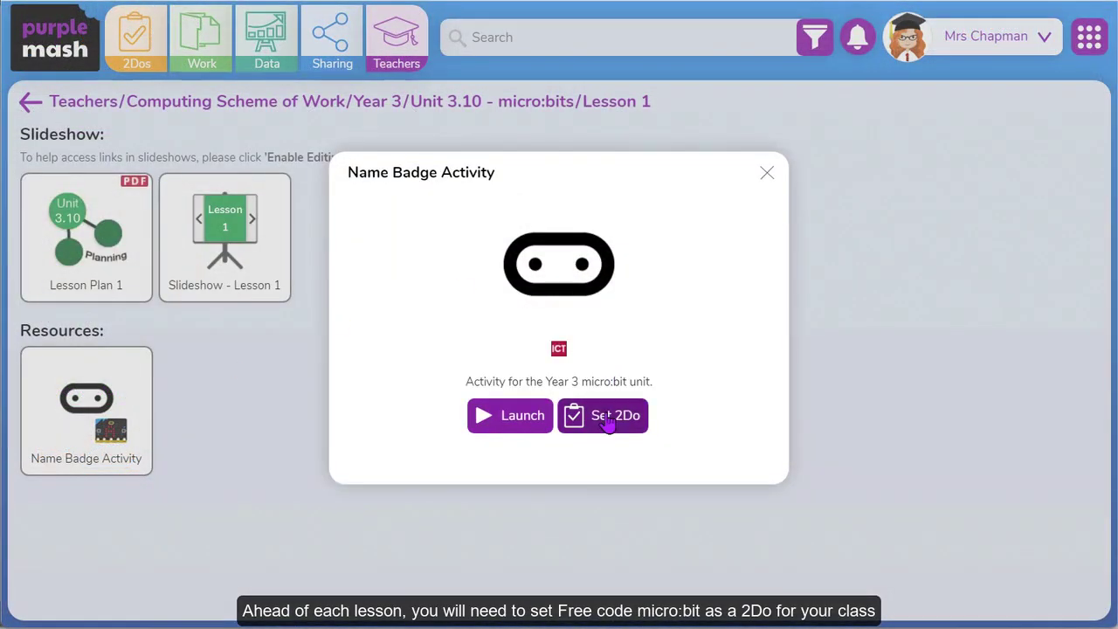
pyautogui.click(584, 192)
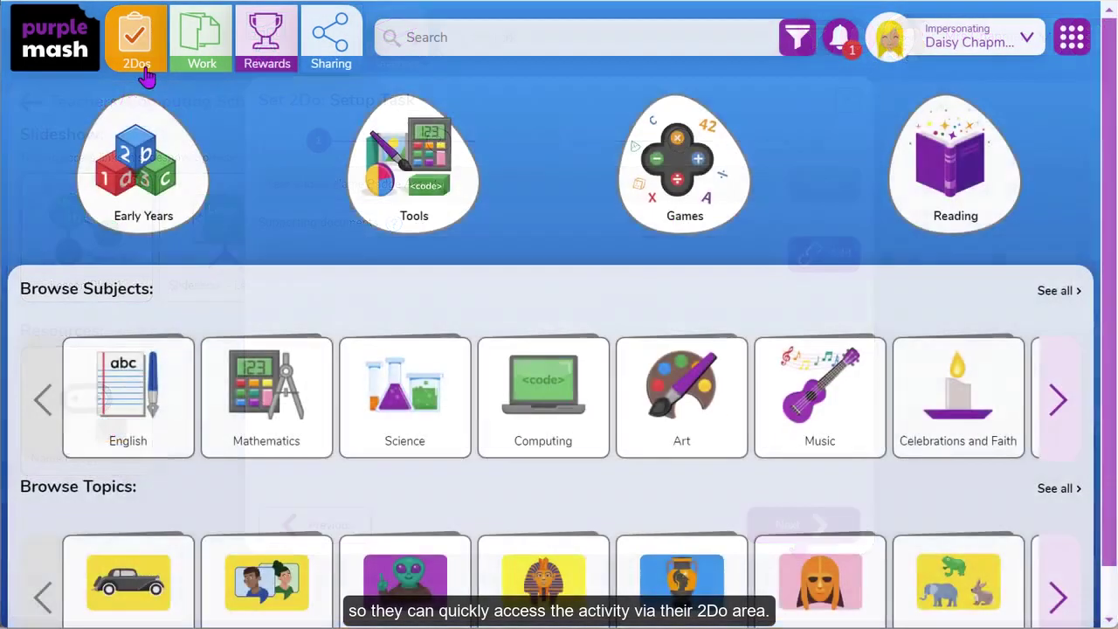
pyautogui.click(144, 75)
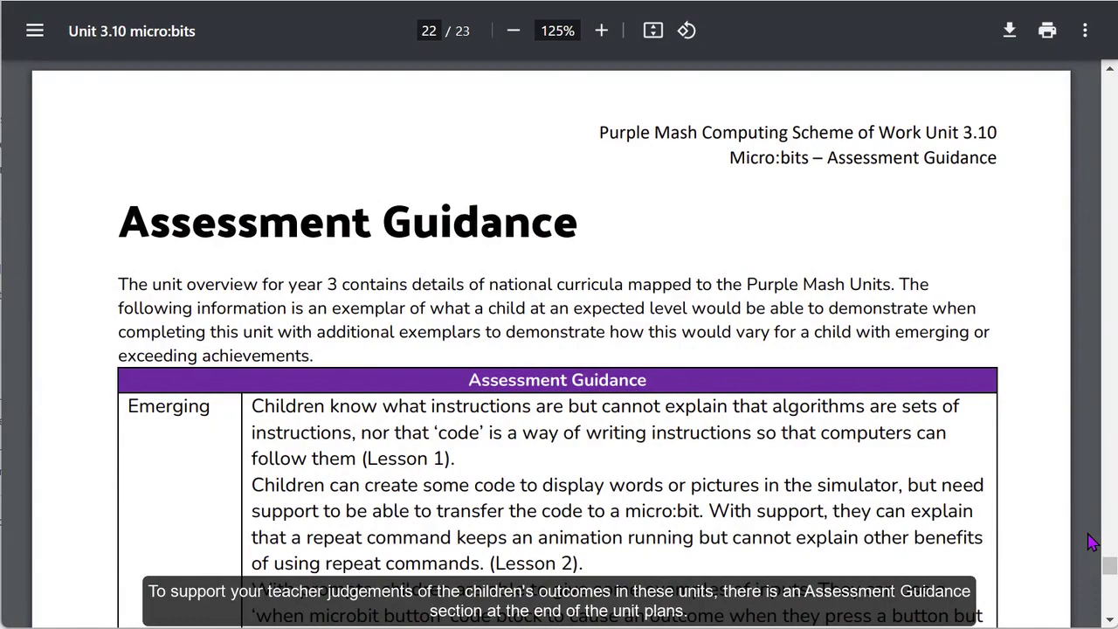
# Step: Scroll through the Unit 3.10 Assessment Guidance PDF to the micro:bit LED footage
pyautogui.scroll(-3, 1092, 542)
pyautogui.scroll(-3, 1092, 542)
pyautogui.scroll(-3, 1092, 542)
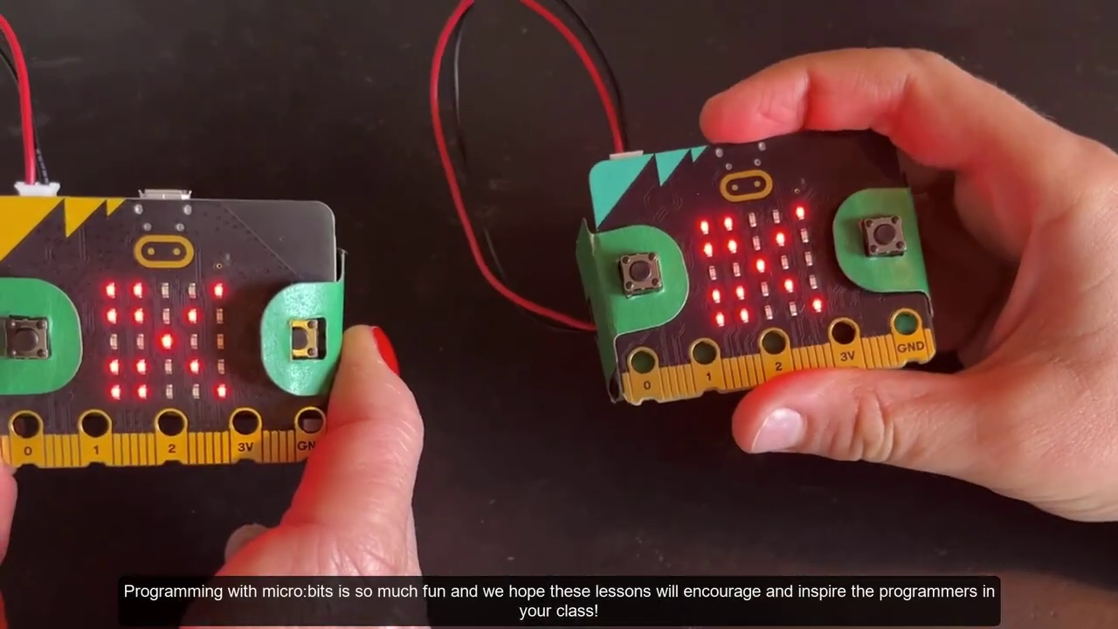